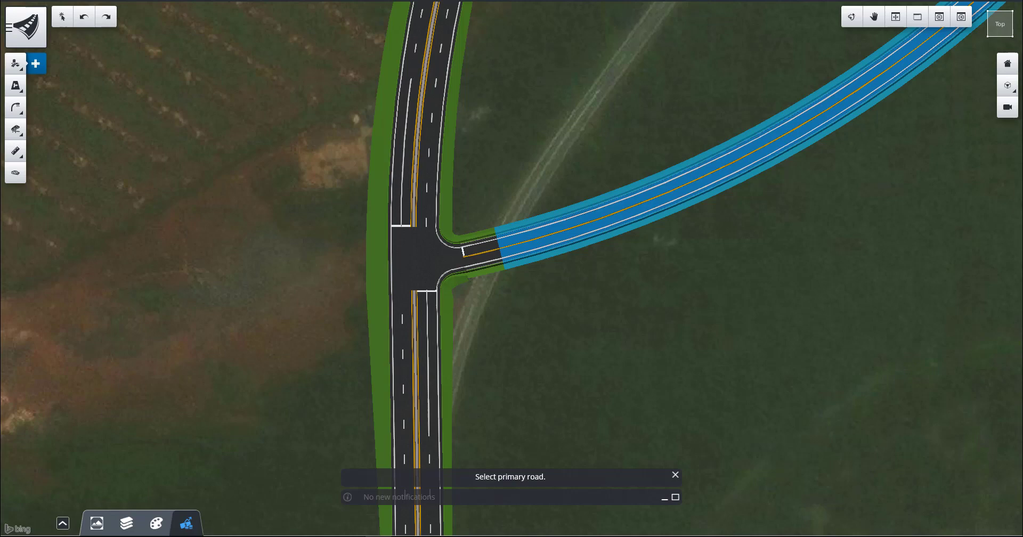
- Start lane striping from the Marking tools with the One-Way (White) pattern
click(17, 85)
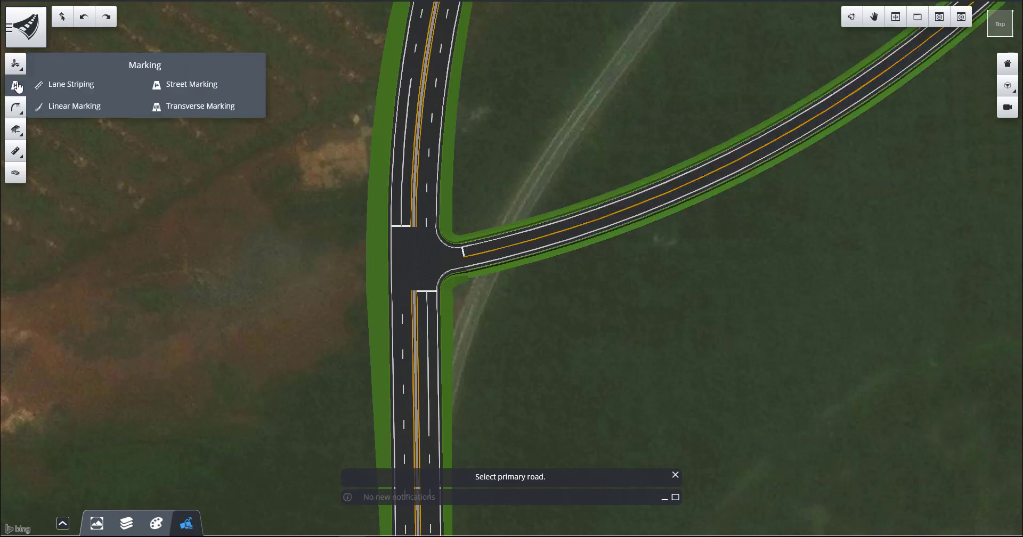
click(88, 86)
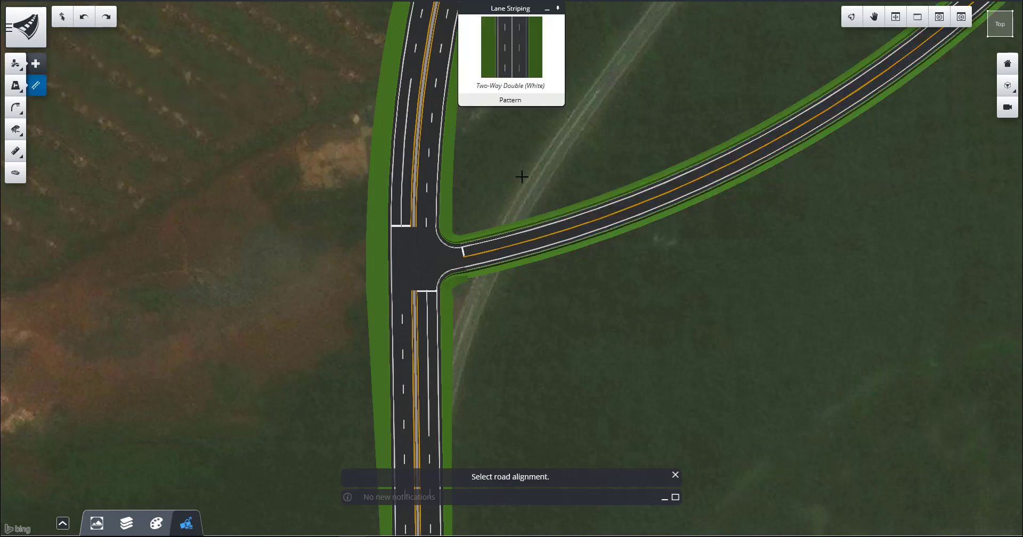
click(521, 53)
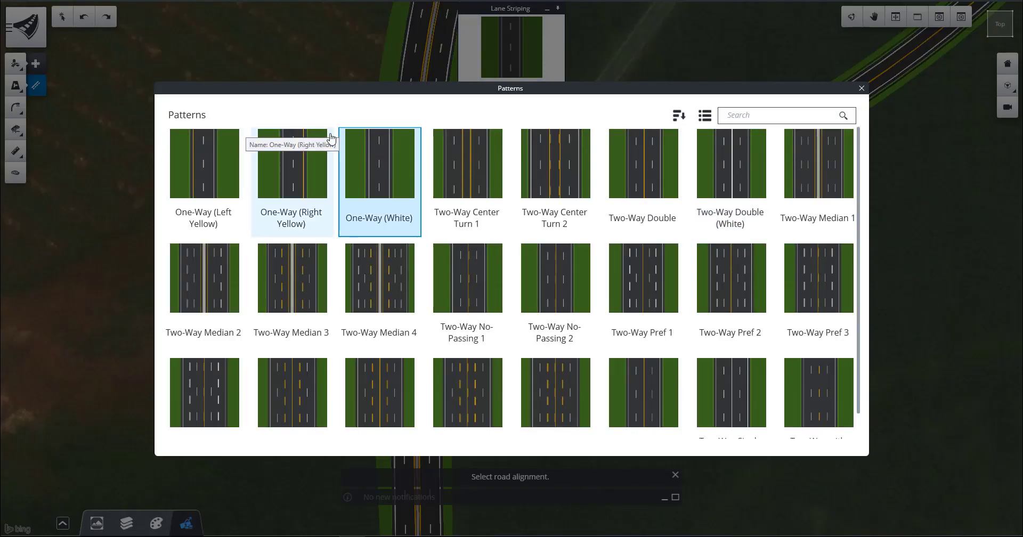
click(394, 184)
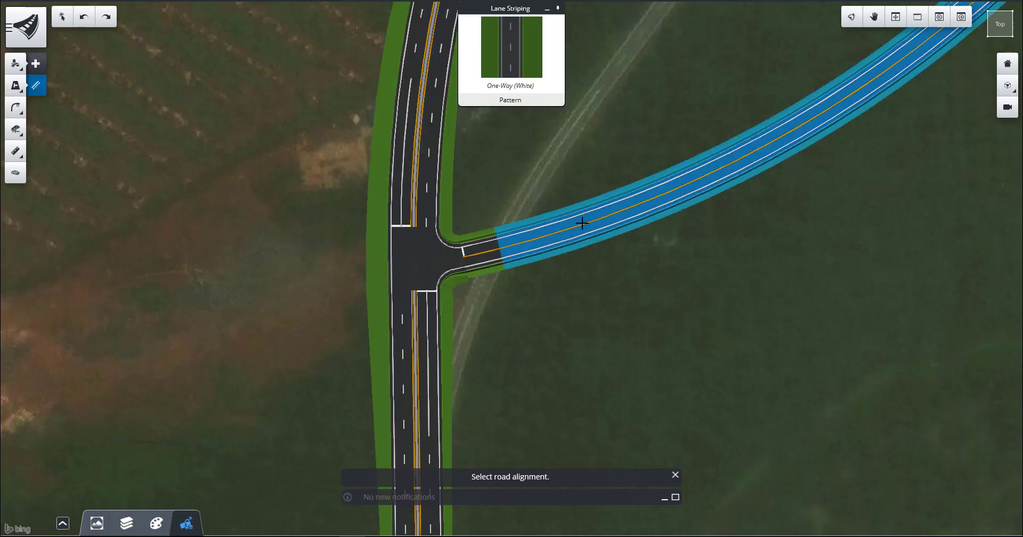
- Apply the One-Way (White) striping along the curved ramp between chosen start and end points
click(695, 165)
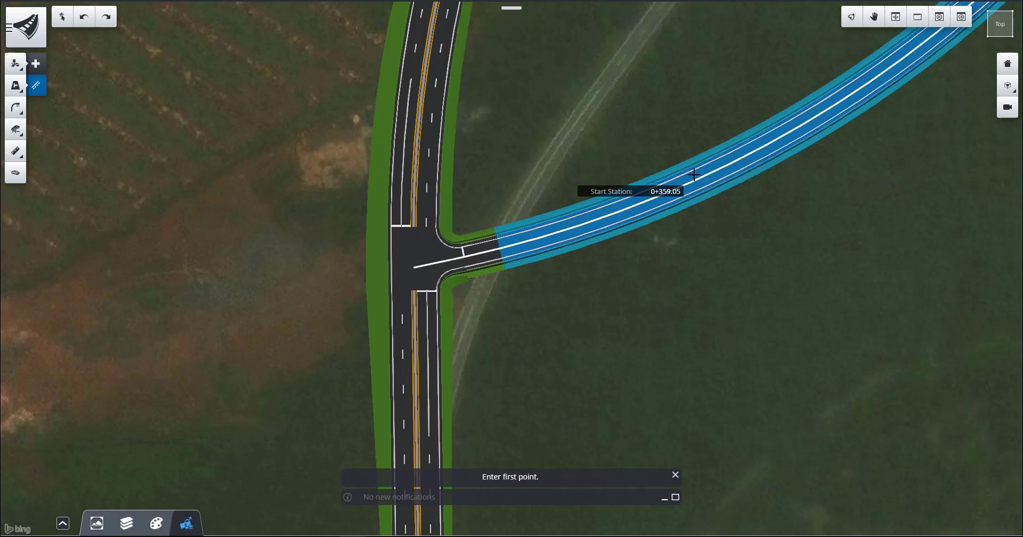
click(938, 58)
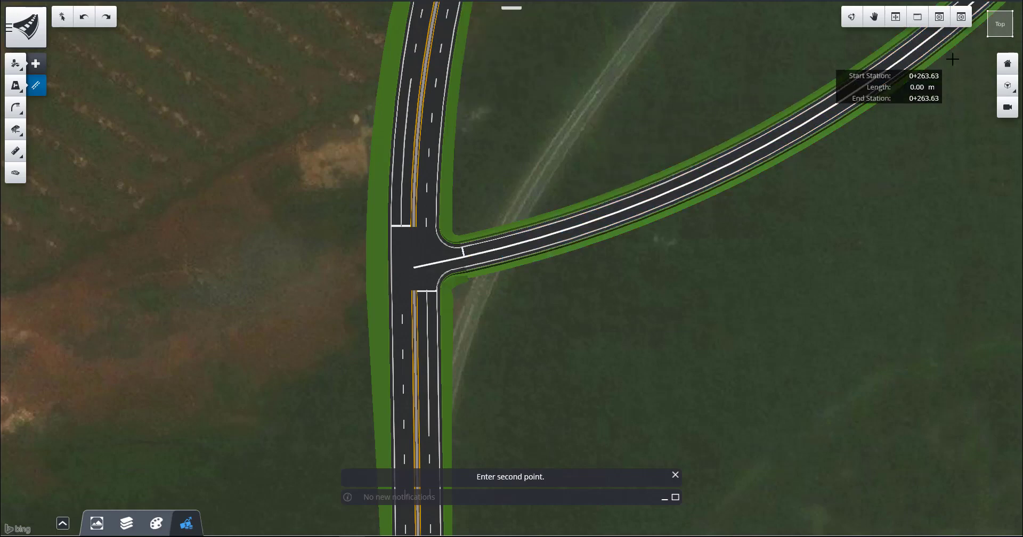
click(668, 280)
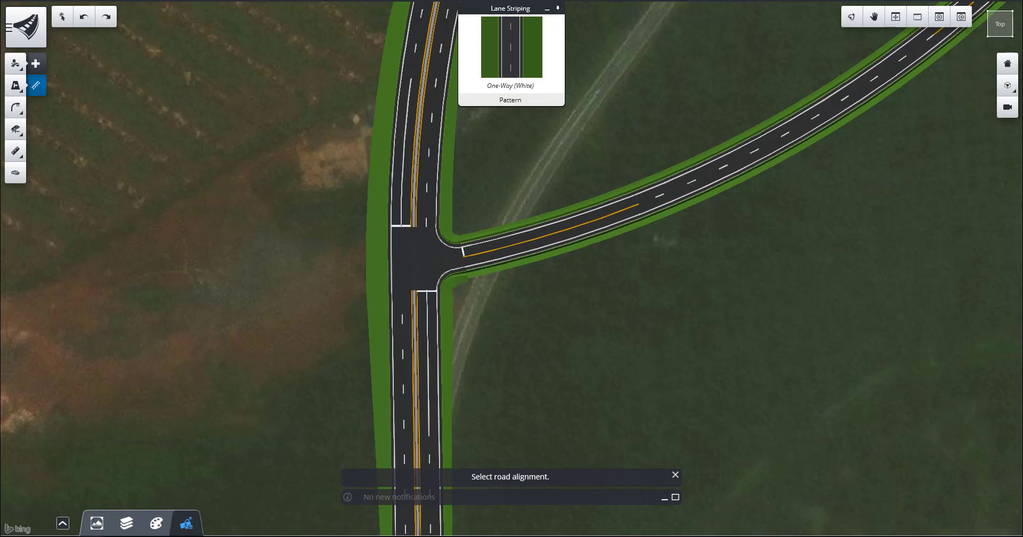
- Browse to Bentley\...\ConceptStation\Default\XmlSamples and right-click SampleORCSStriping.xml
key(super+e)
double_click(464, 308)
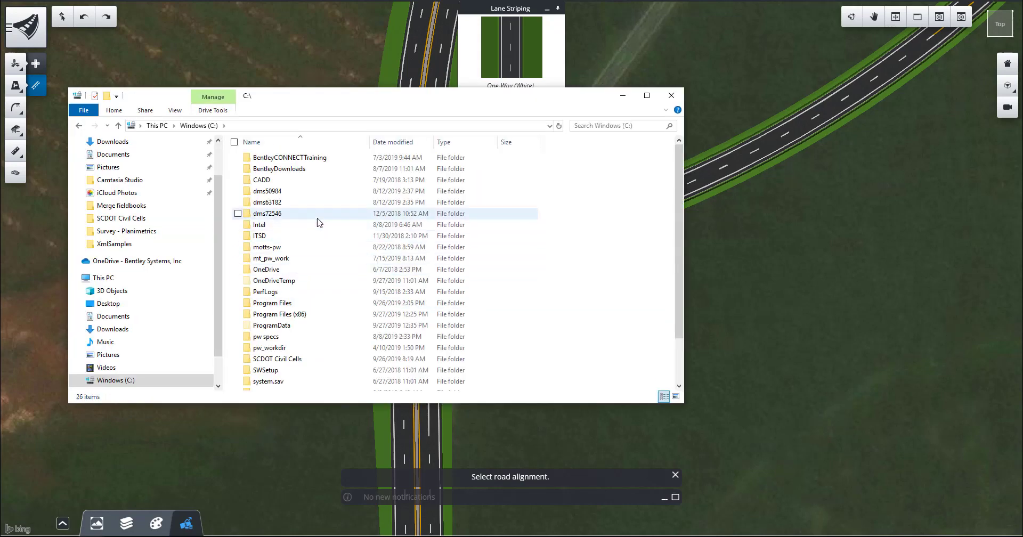
double_click(275, 303)
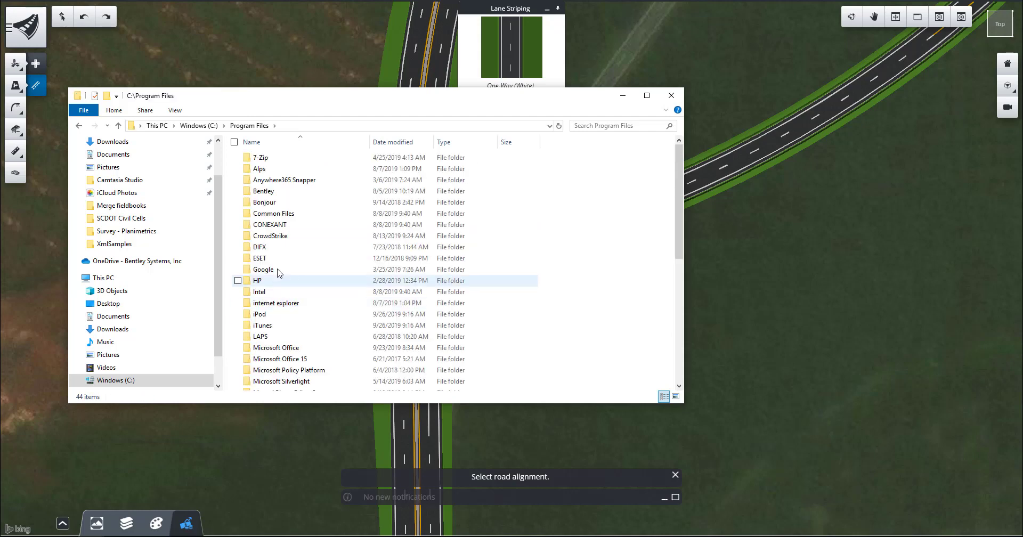
double_click(277, 193)
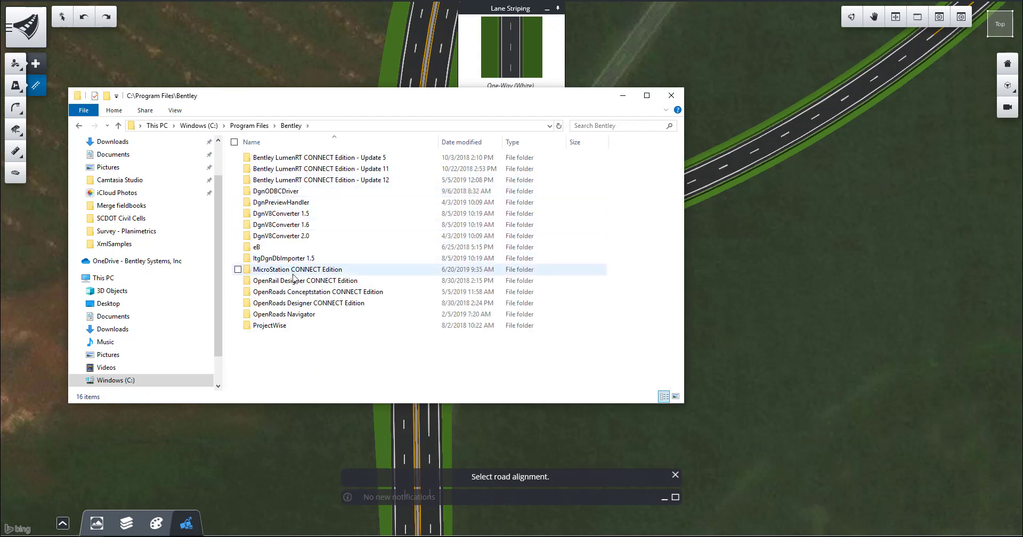
click(299, 294)
double_click(298, 293)
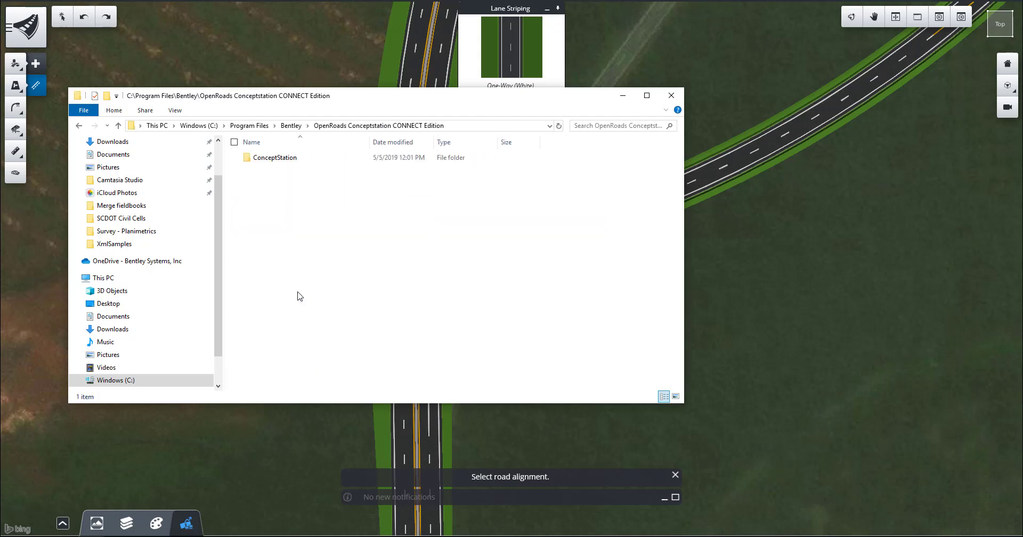
double_click(279, 160)
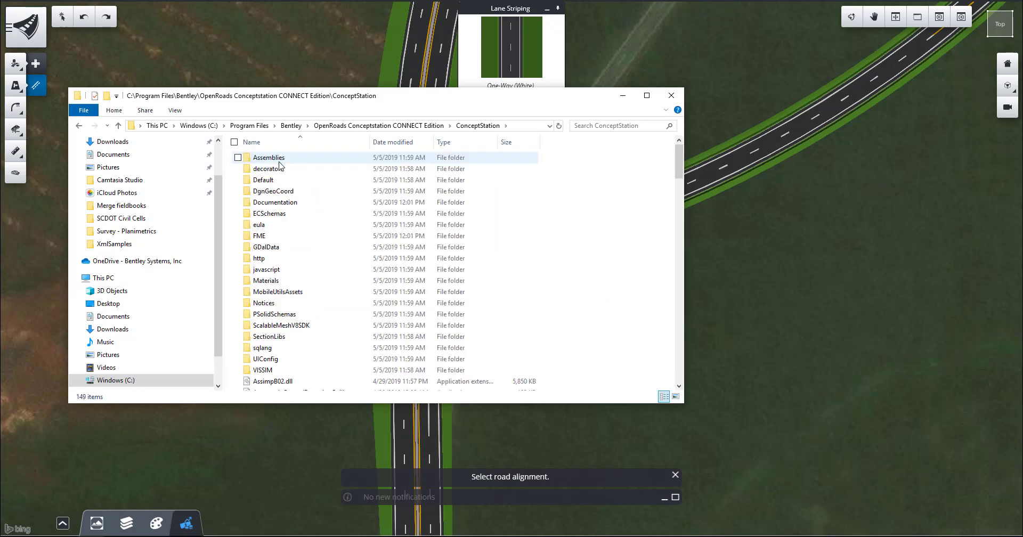
double_click(258, 179)
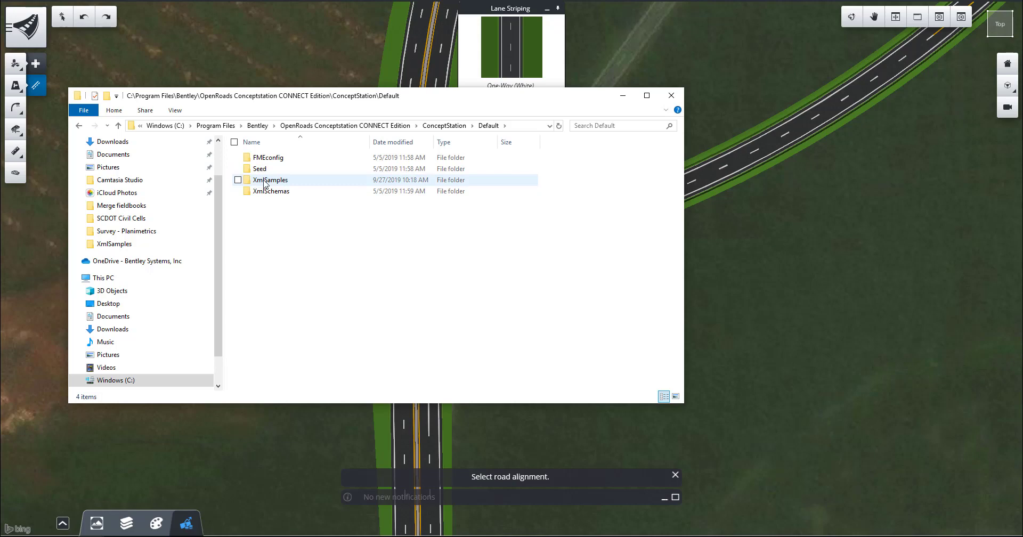
double_click(265, 181)
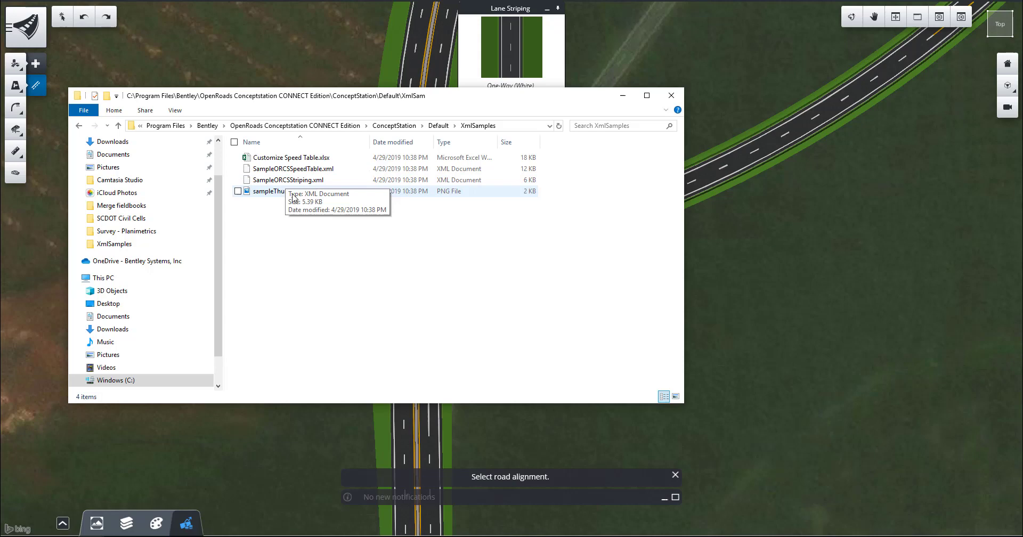
right_click(303, 182)
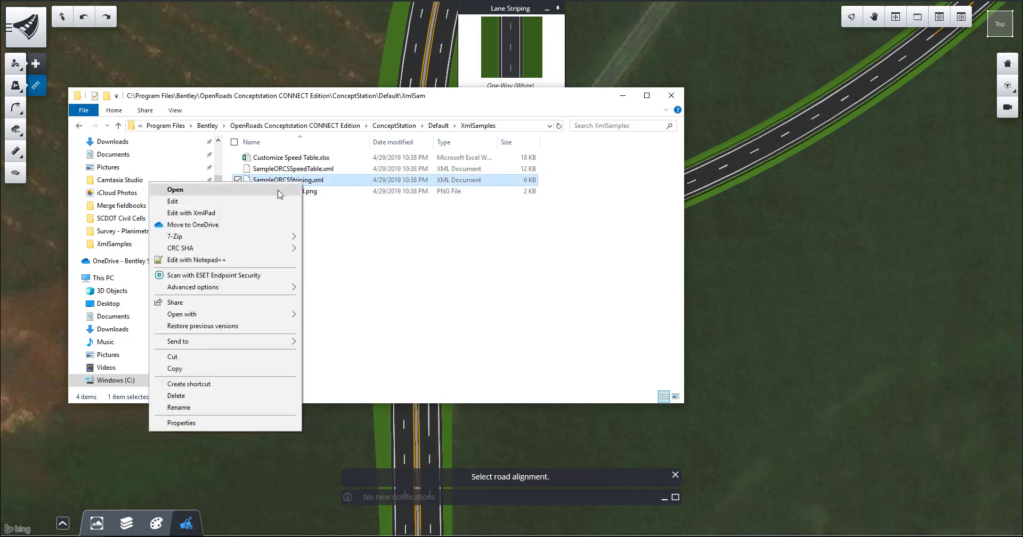
- Open SampleORCSStriping.xml in XmlPad and read down to its Sample Stripe white and yellow definitions
click(231, 215)
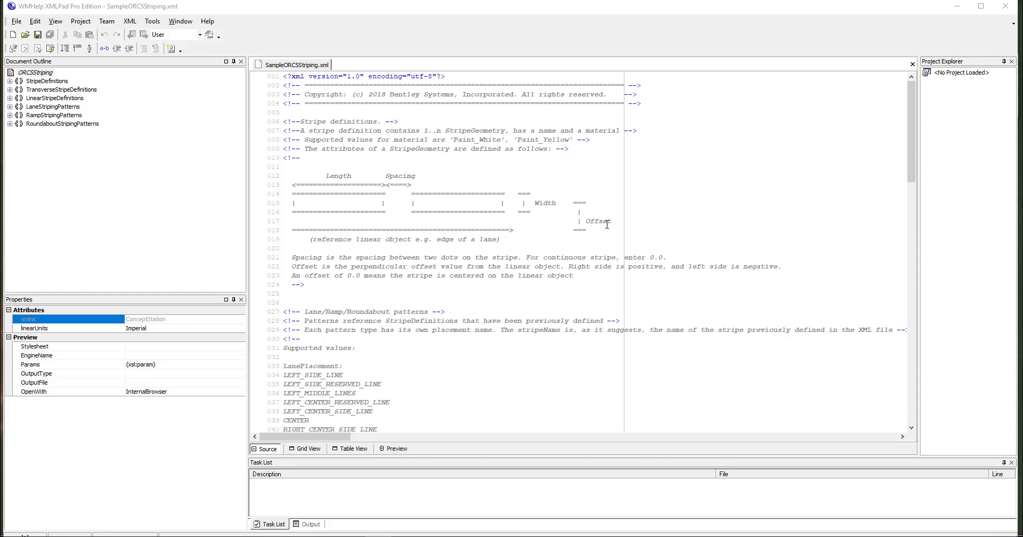
scroll(331, 213, down, 4)
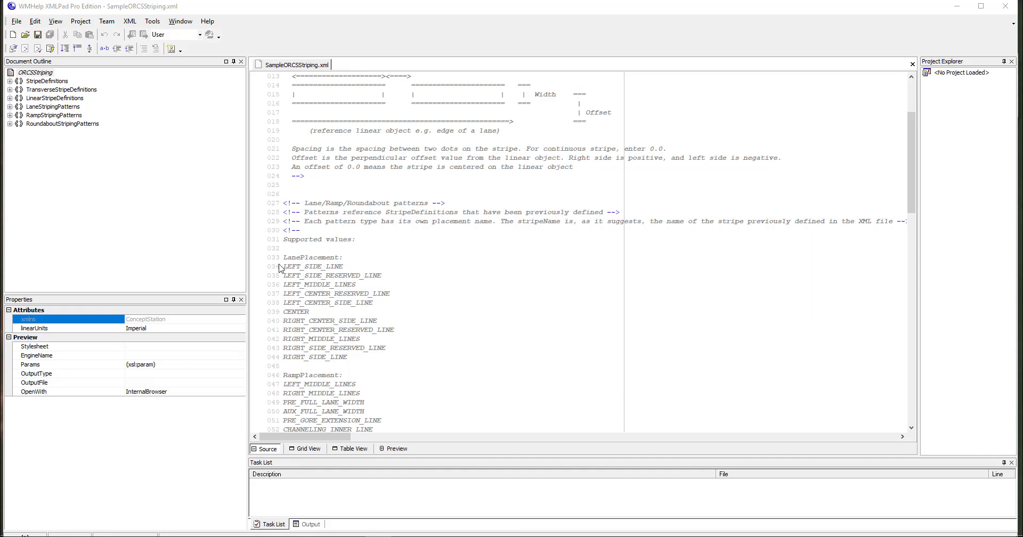
scroll(345, 269, down, 4)
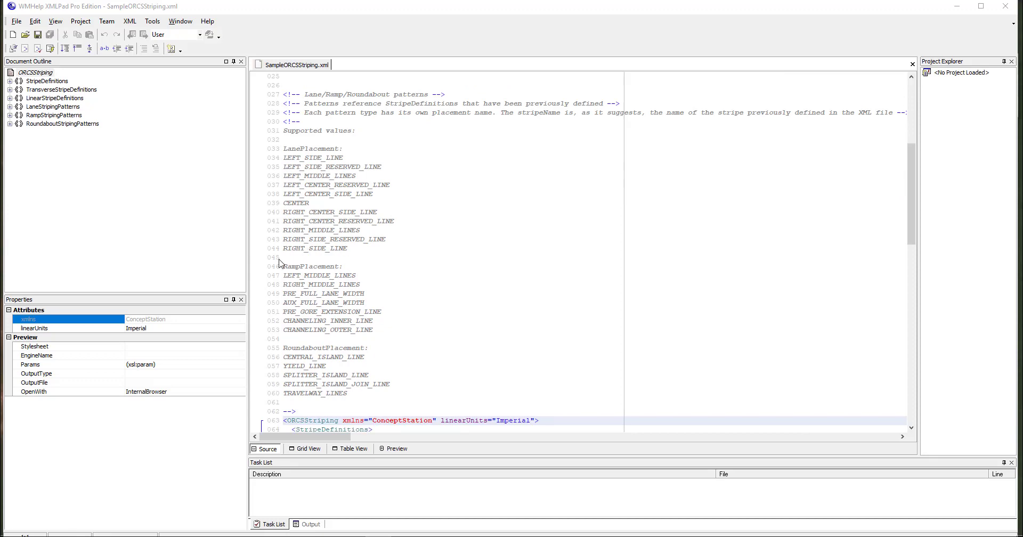
scroll(312, 408, down, 11)
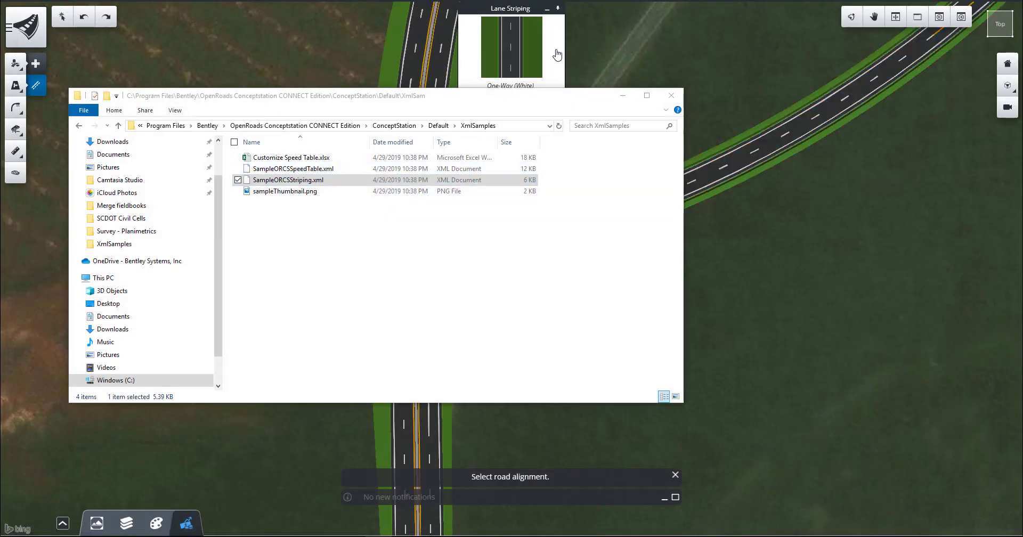
- Close Explorer and start adding other data from the computer via the backstage Import page
click(671, 95)
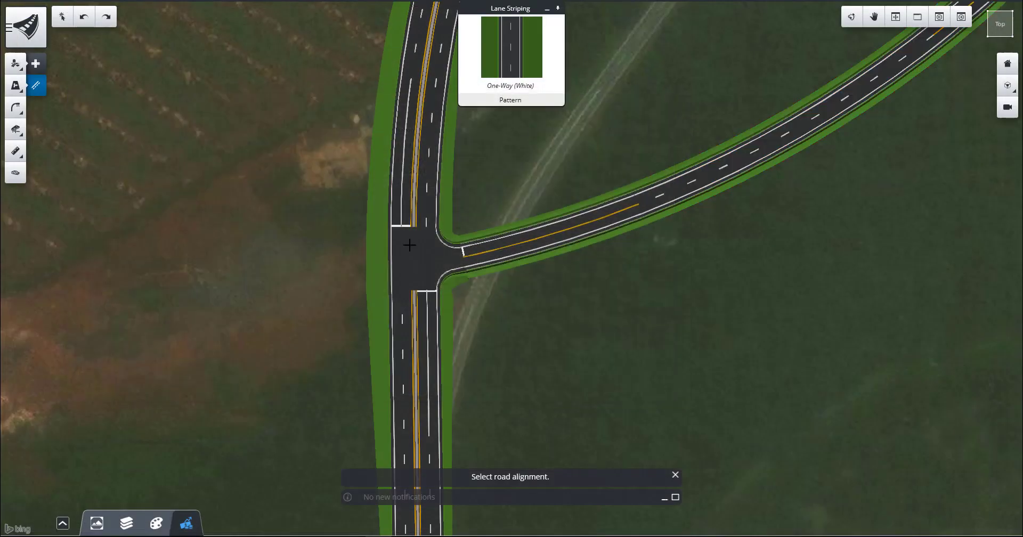
click(26, 32)
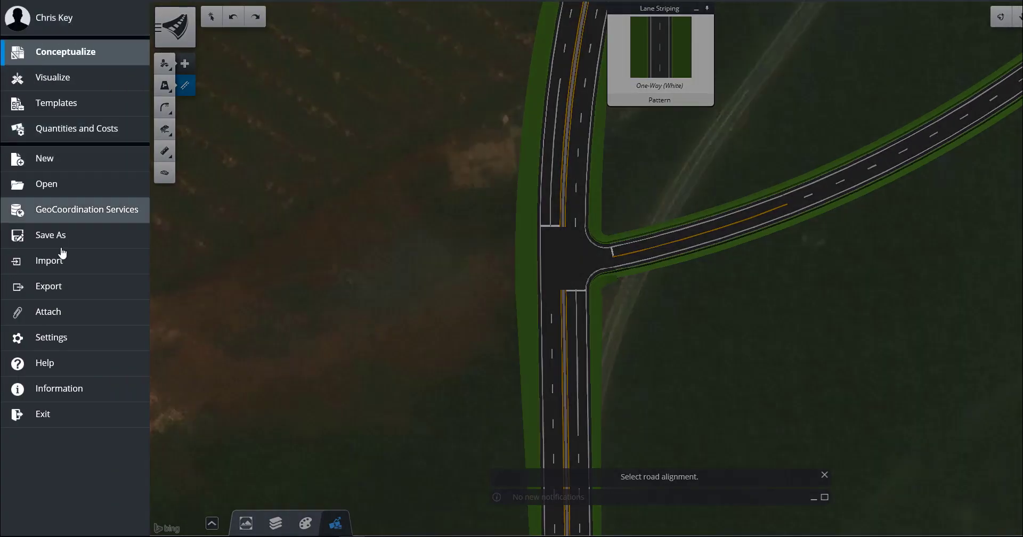
click(64, 265)
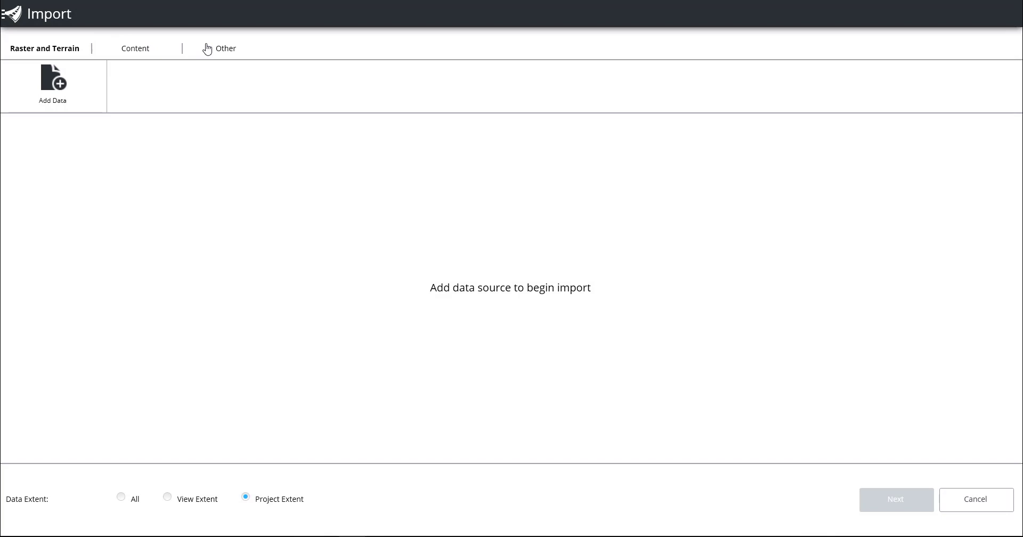
click(219, 52)
click(60, 91)
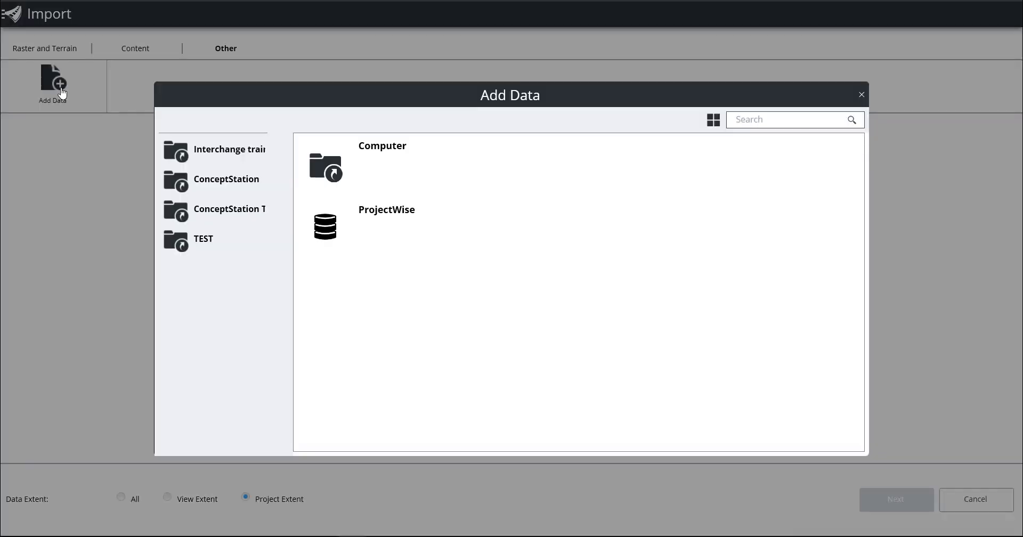
click(392, 171)
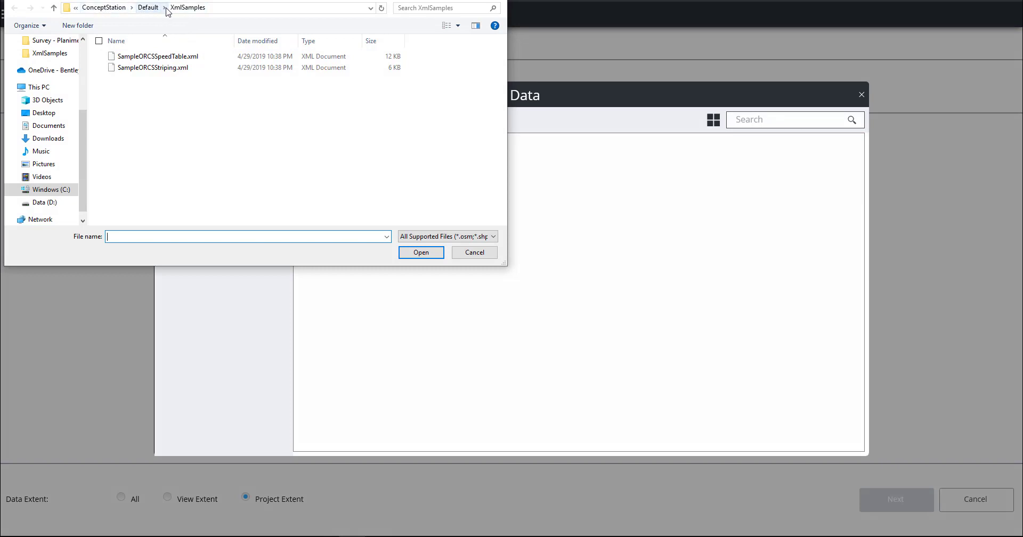
- Pick SampleORCSStriping.xml, import it, and finish with Done
click(167, 69)
click(421, 253)
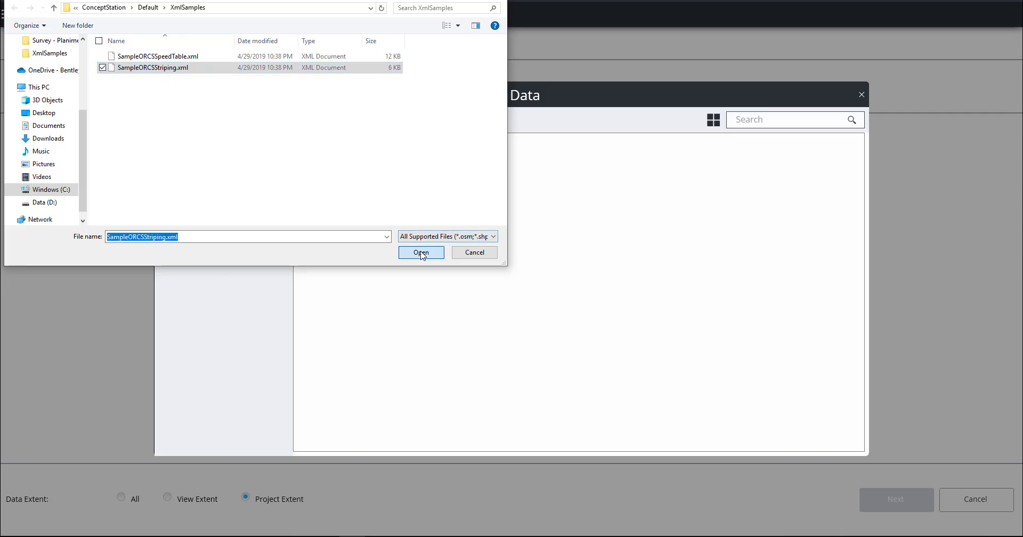
click(896, 501)
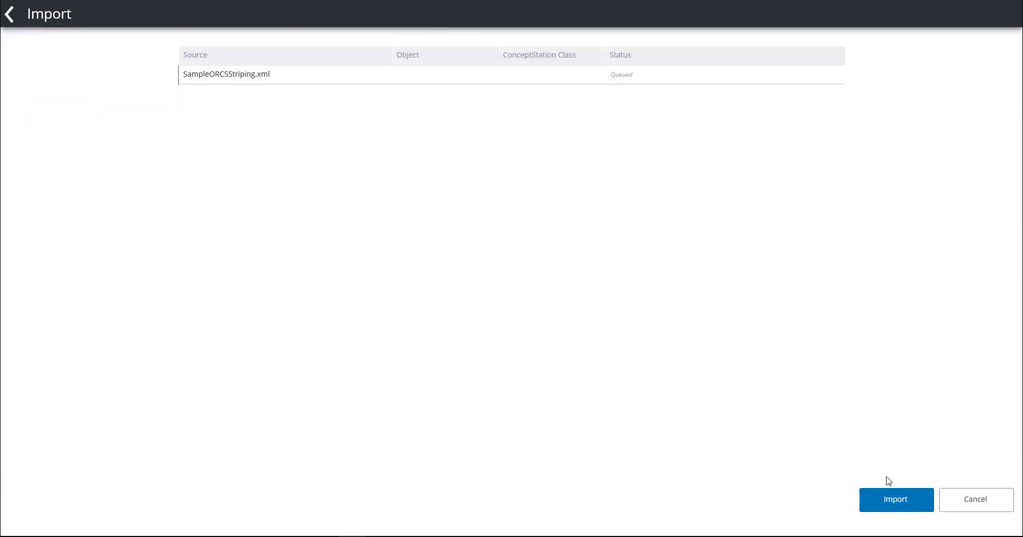
click(913, 508)
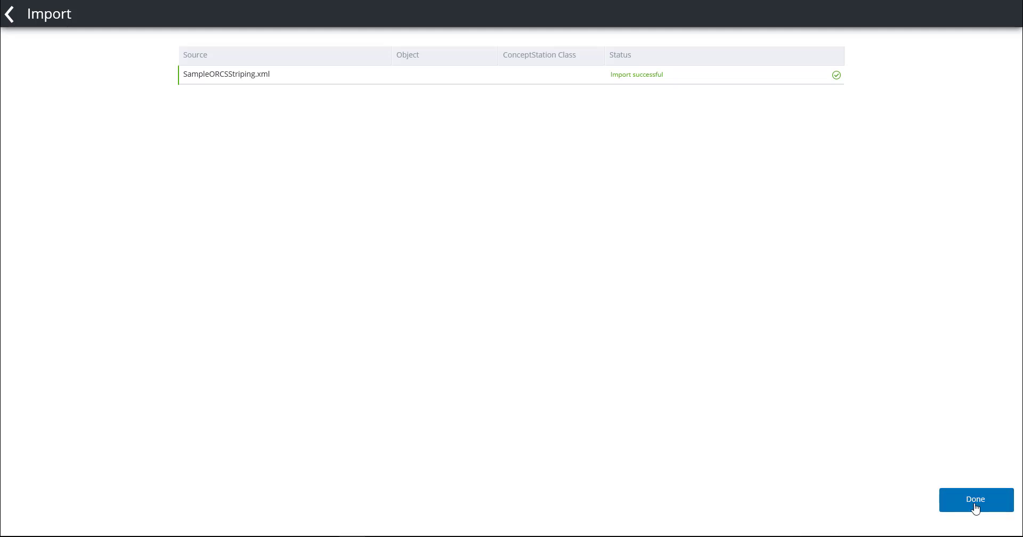
click(975, 506)
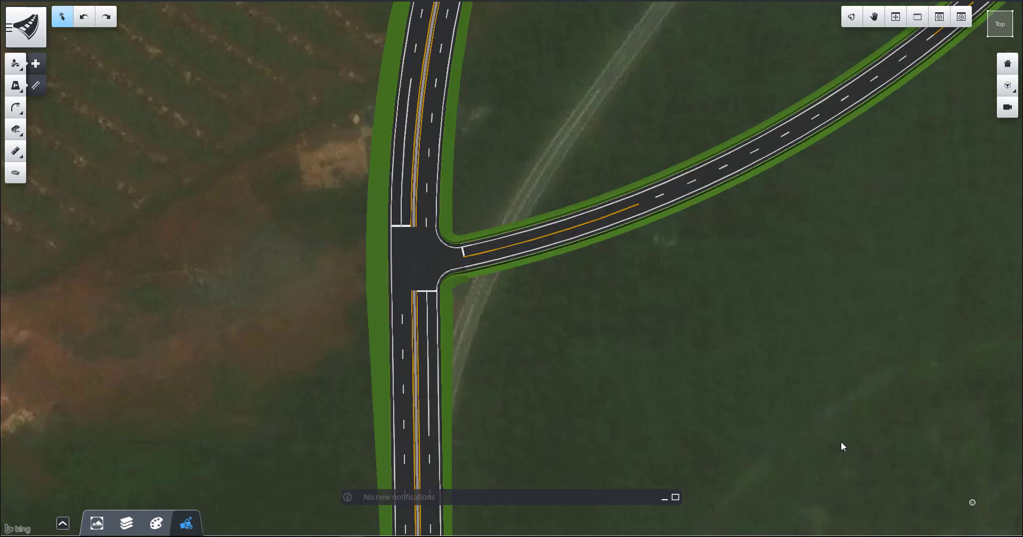
- Choose the Sample lane striping pattern from the Sample folder for stripe modification
click(37, 88)
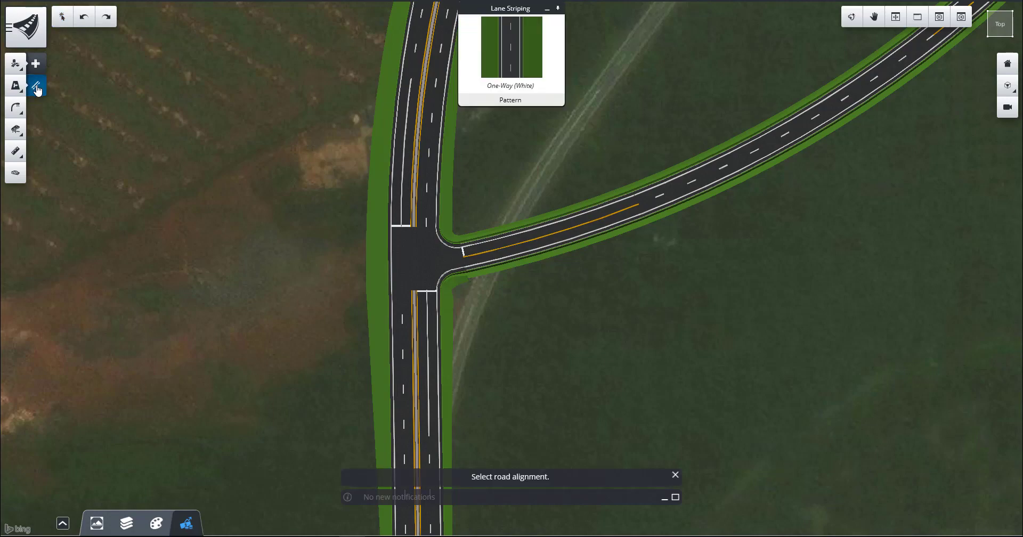
click(527, 54)
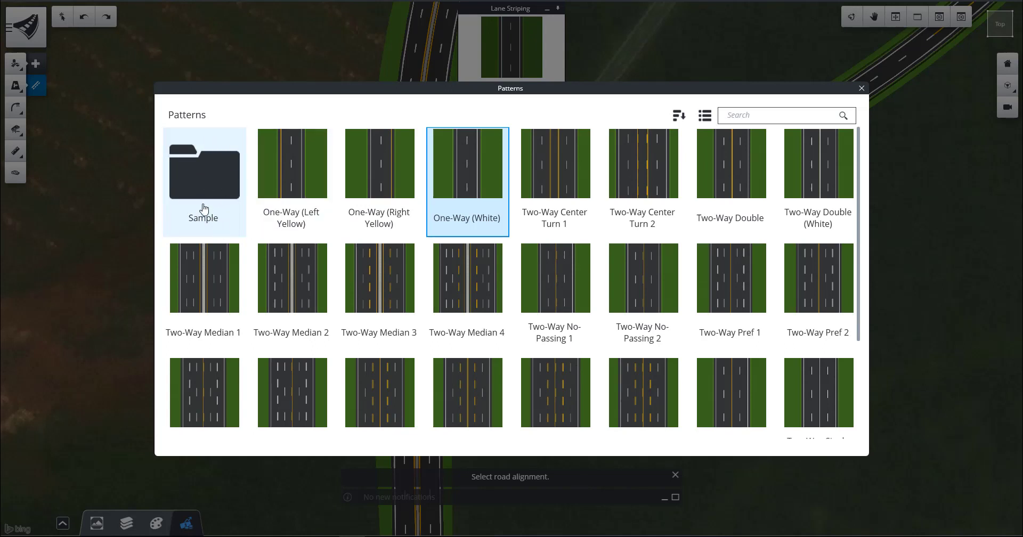
double_click(205, 188)
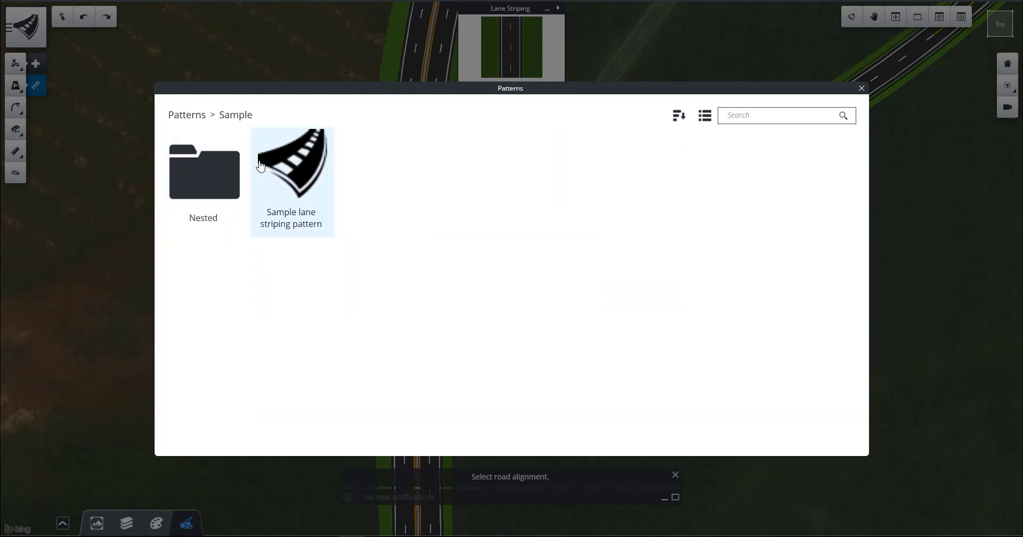
double_click(291, 170)
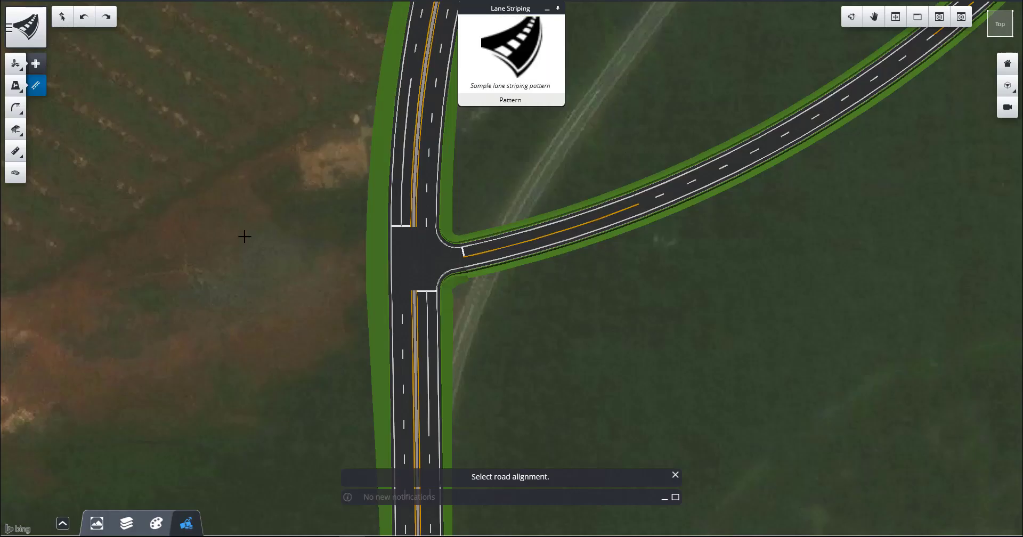
- Apply the Sample pattern along a 101.36 m stretch of the ramp, then return to Select
click(707, 183)
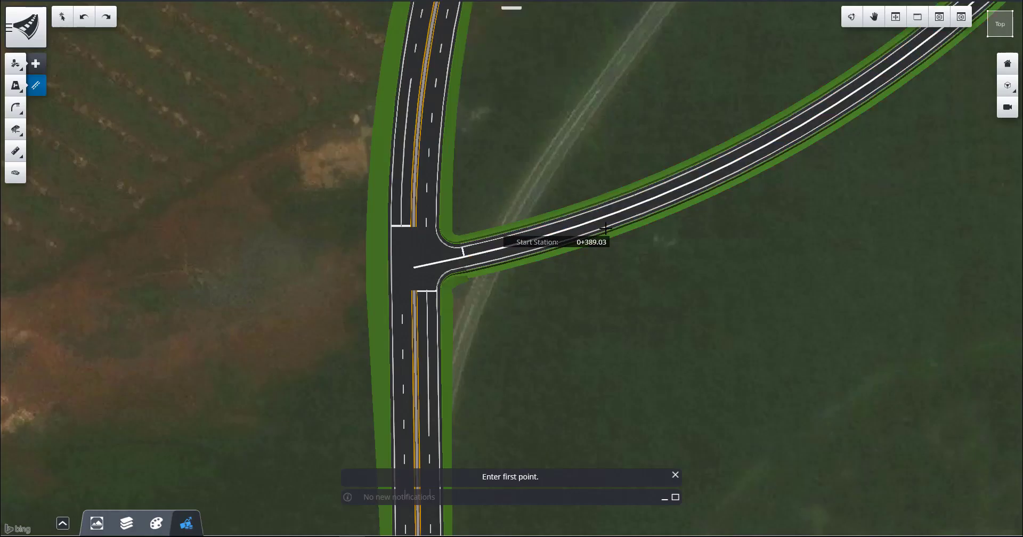
scroll(626, 213, down, 2)
click(846, 74)
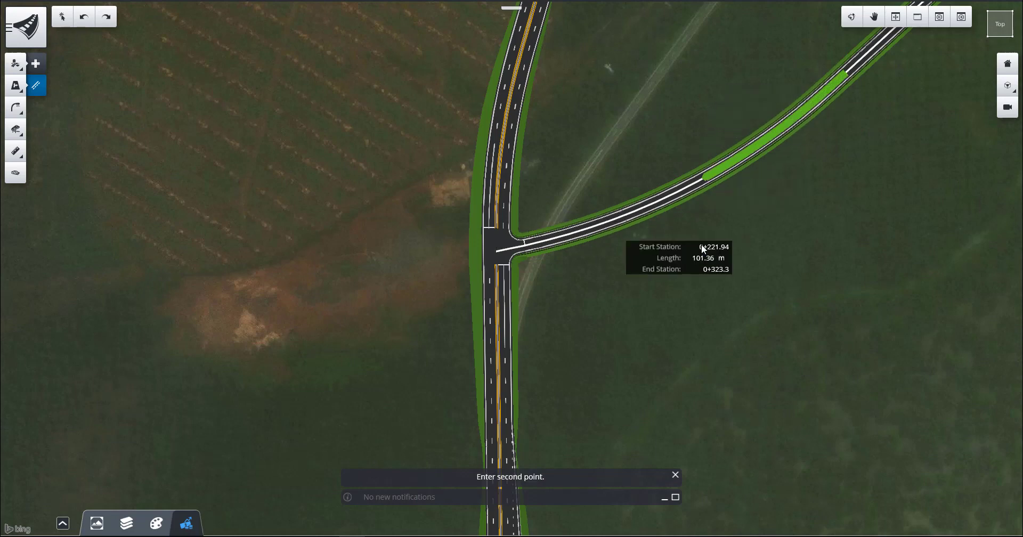
click(620, 257)
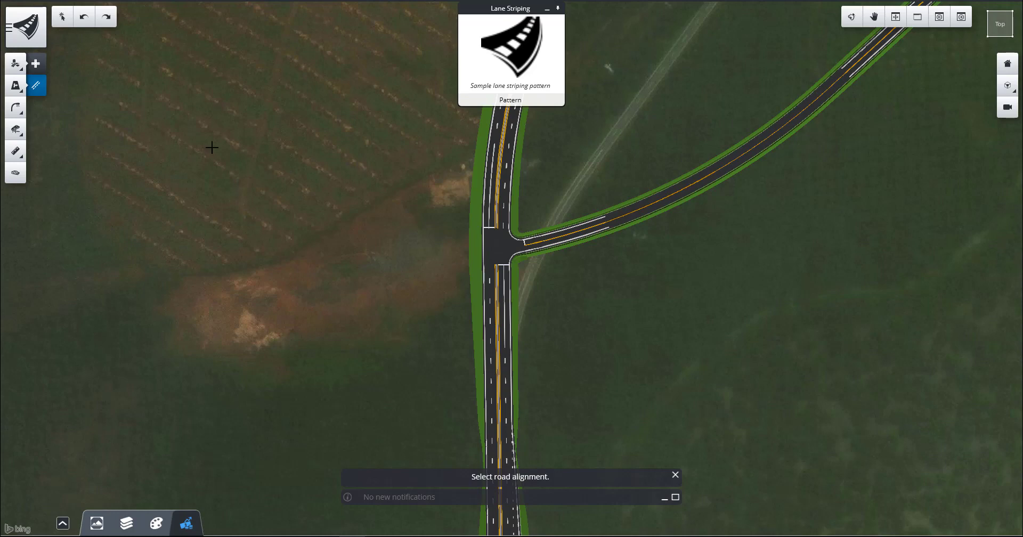
click(59, 17)
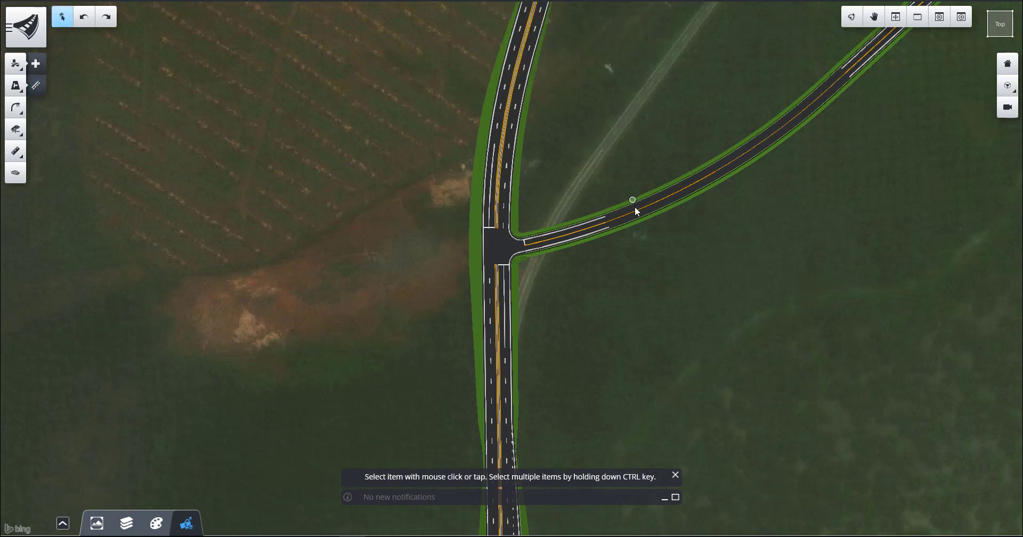
scroll(636, 208, up, 8)
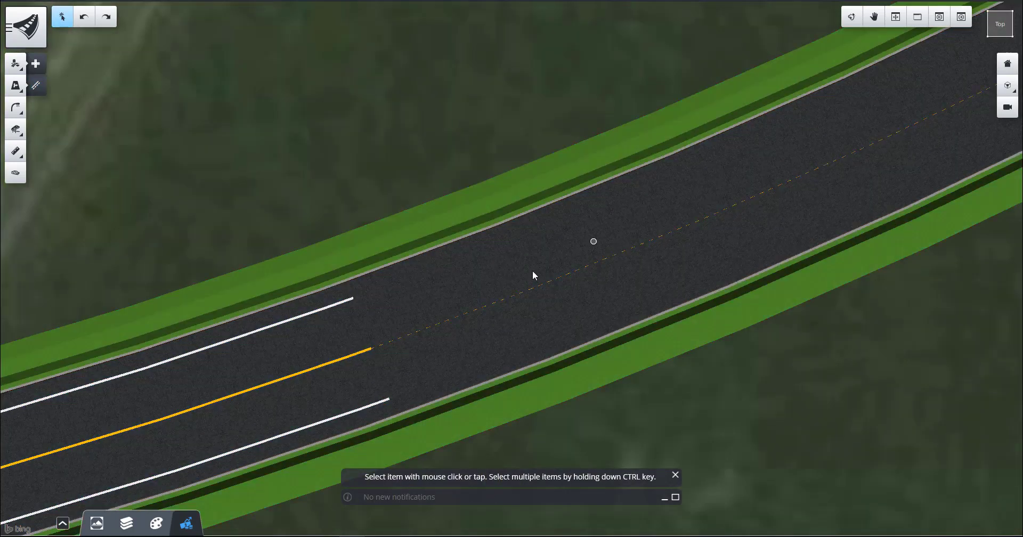